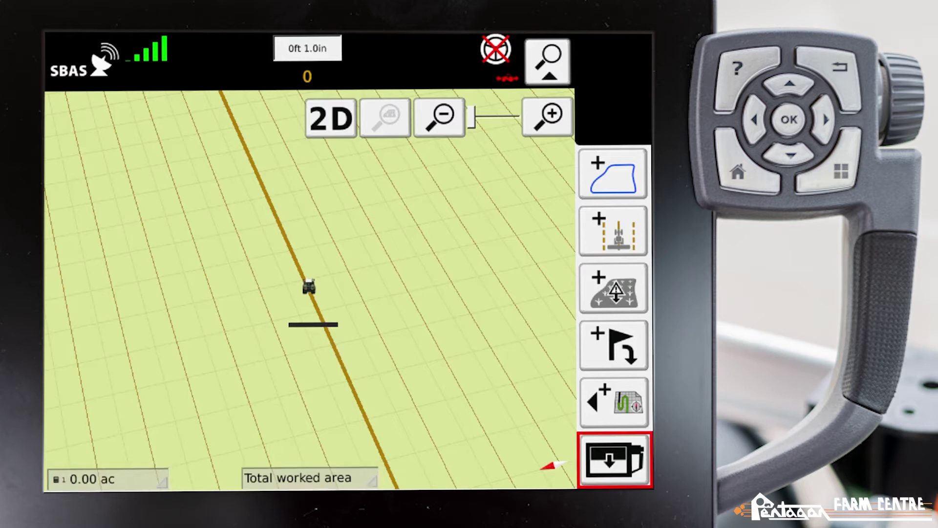
# Split the screen and bring up the On-board computer page with its fuel, time, distance and area totals
pyautogui.click(614, 459)
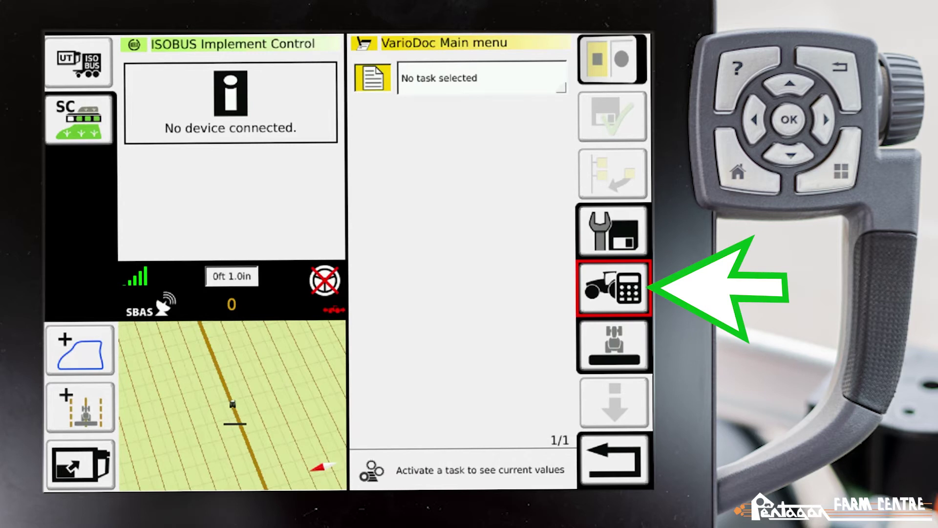
pyautogui.click(614, 288)
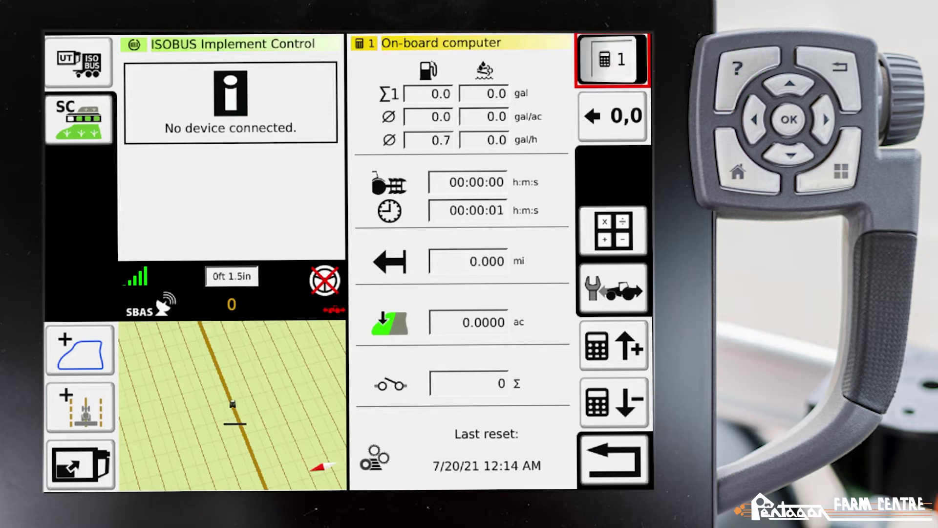
# Cycle through on-board computers 2 to 9, then return to and activate computer 1
pyautogui.press('Down')
pyautogui.press('Down')
pyautogui.press('Down')
pyautogui.press('Down')
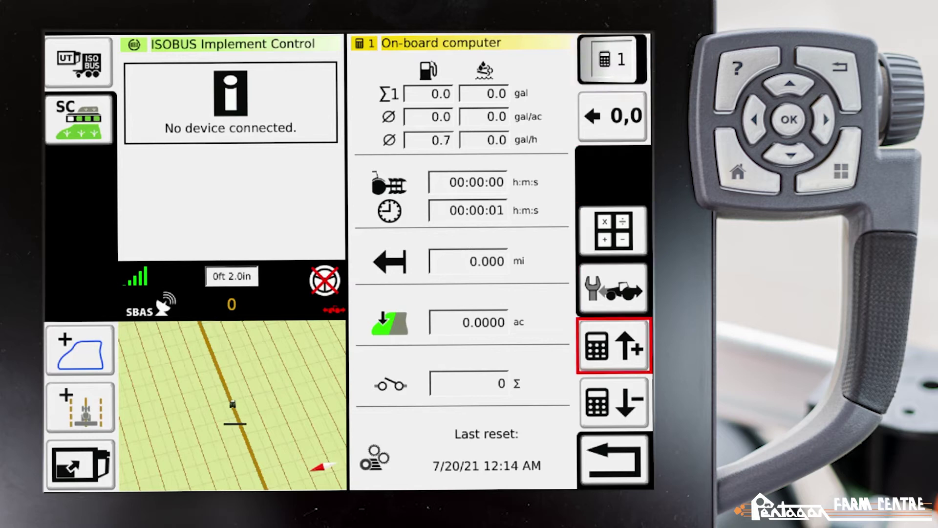
pyautogui.press('Down')
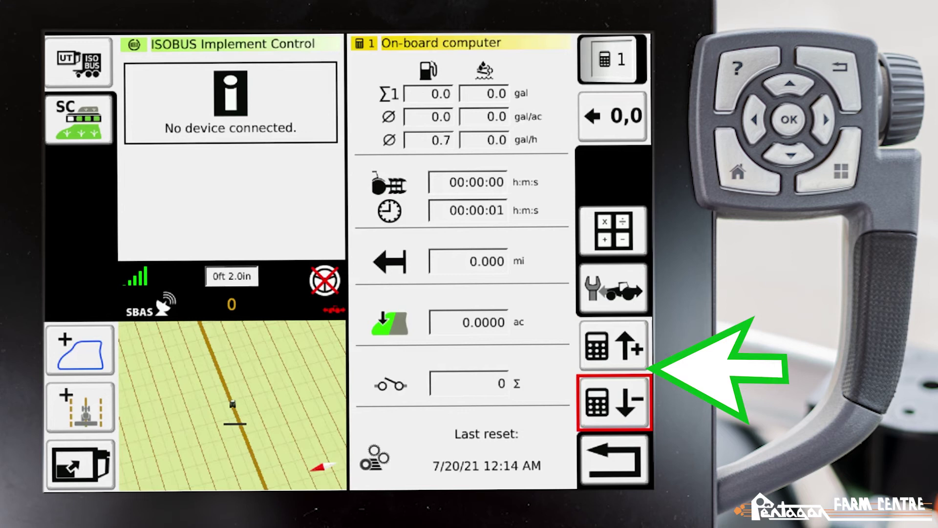
pyautogui.press('Up')
pyautogui.press('Return')
pyautogui.press('Return')
pyautogui.press('Return')
pyautogui.press('Return')
pyautogui.press('Return')
pyautogui.press('Return')
pyautogui.press('Return')
pyautogui.press('Return')
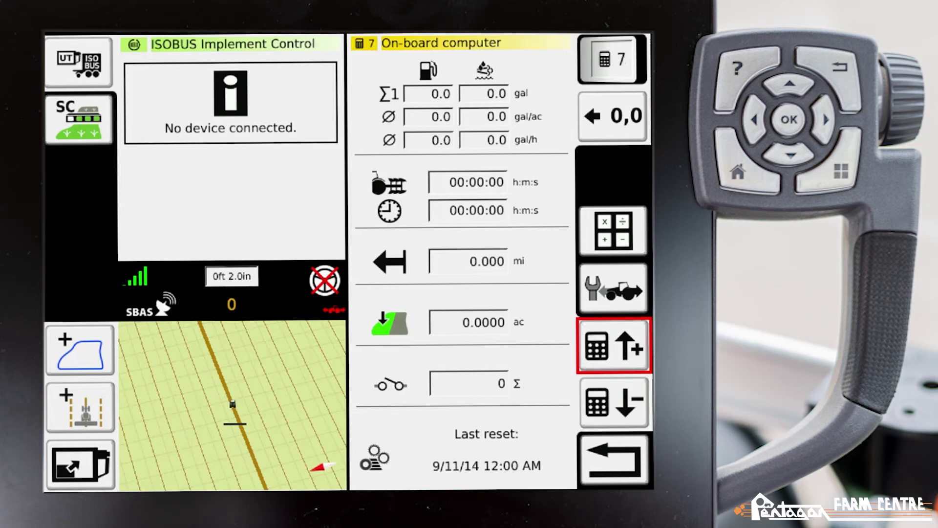
pyautogui.press('Return')
pyautogui.press('Return')
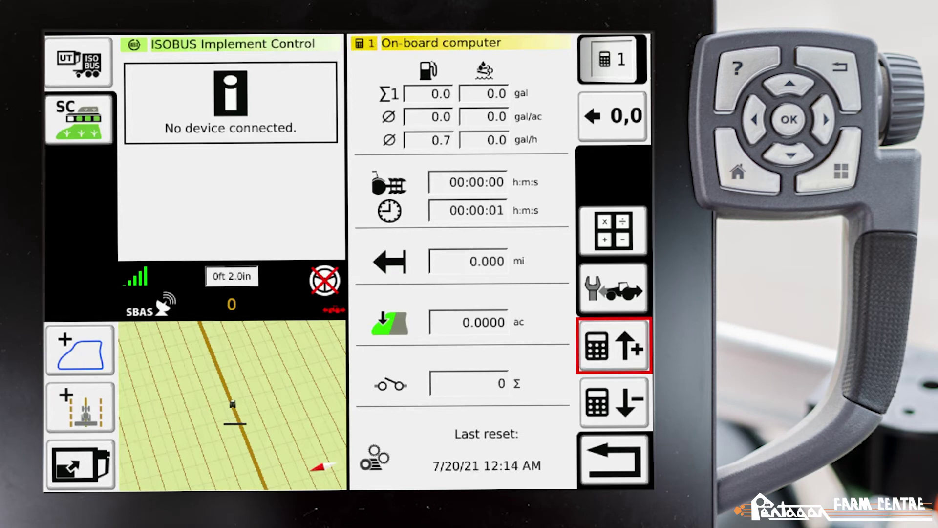
pyautogui.press('Up')
pyautogui.press('Up')
pyautogui.press('Up')
pyautogui.press('Up')
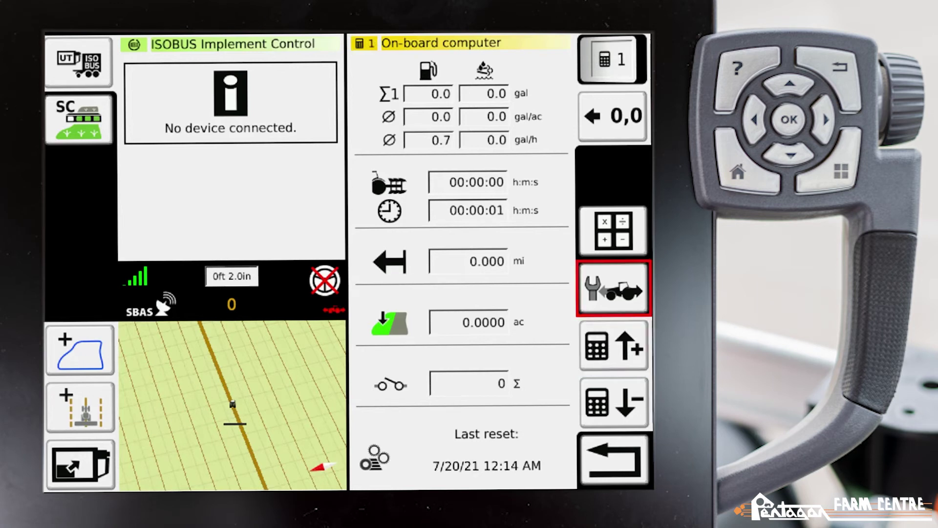
pyautogui.press('Return')
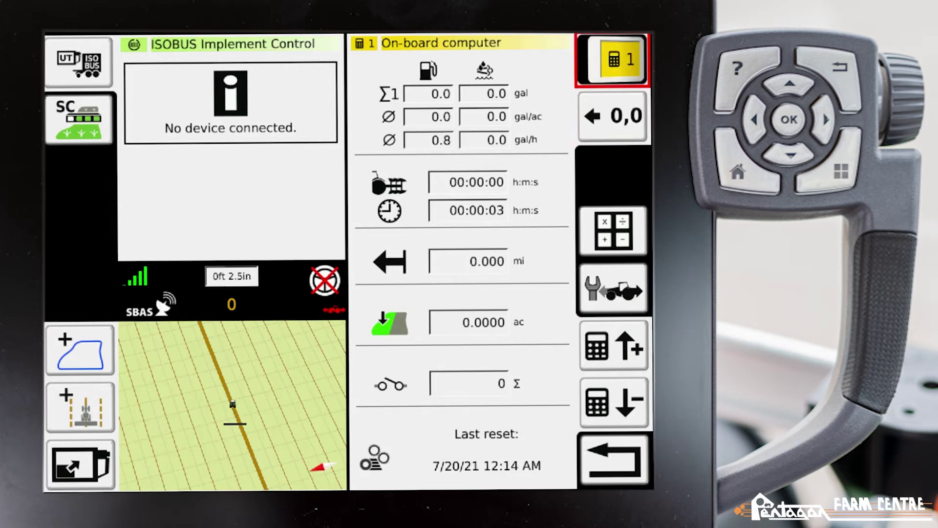
pyautogui.press('Down')
pyautogui.press('Down')
pyautogui.press('Down')
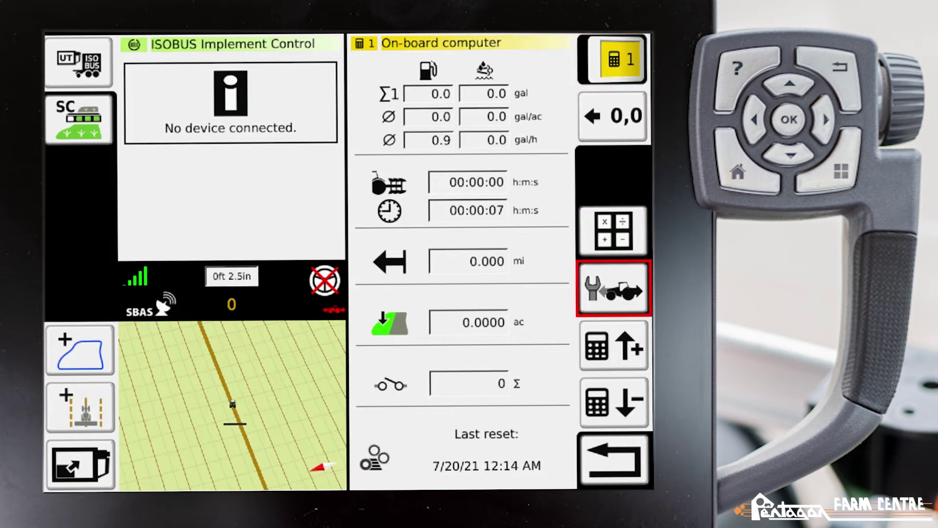
# In computer 1's Trigger settings, change the Mode to Implement
pyautogui.press('Return')
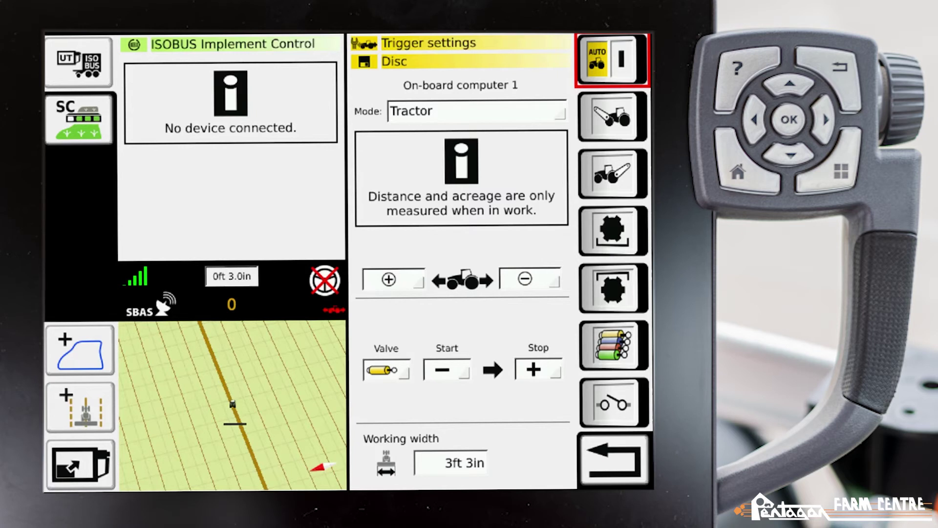
pyautogui.press('Down')
pyautogui.press('Left')
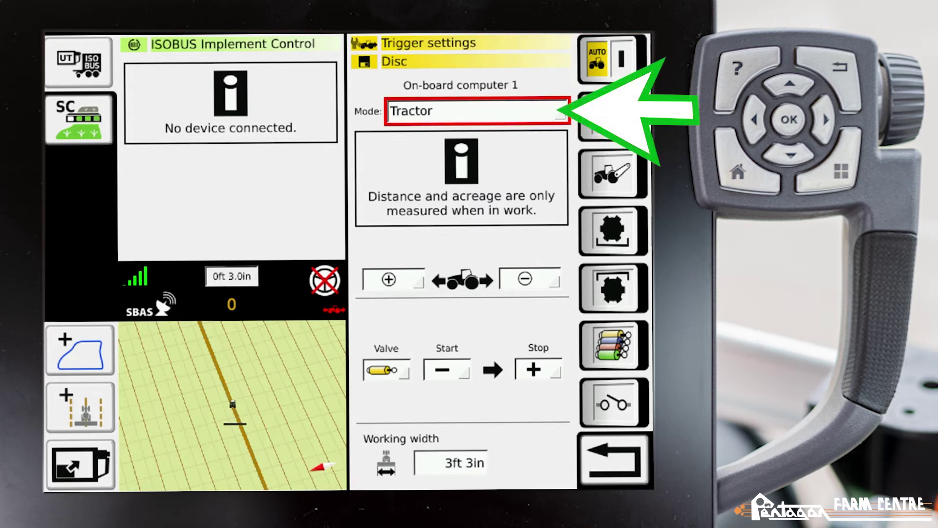
pyautogui.press('Return')
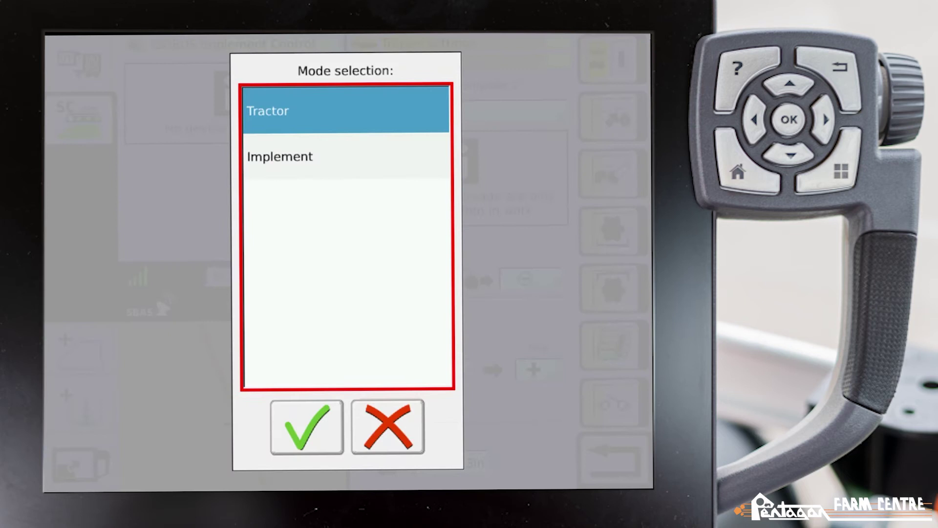
pyautogui.press('Down')
pyautogui.press('Return')
pyautogui.press('Down')
pyautogui.press('Down')
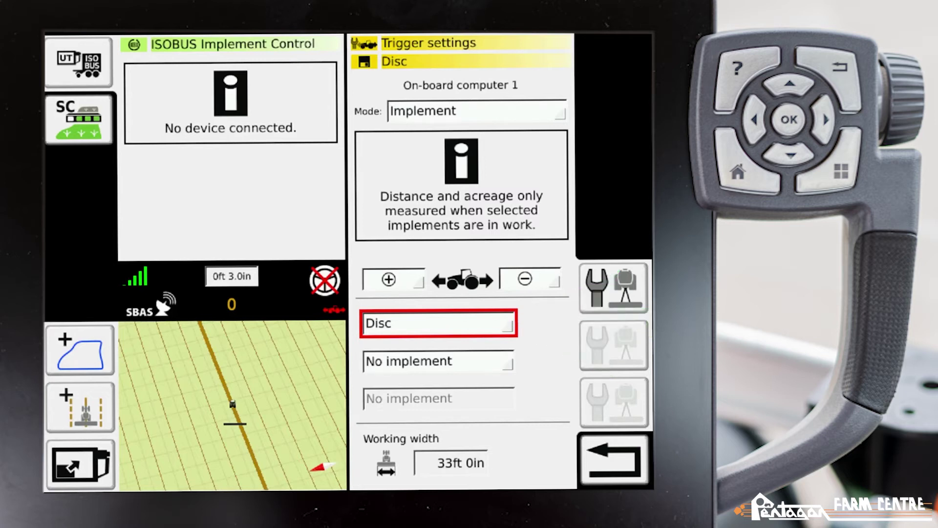
# Choose Disc in the Select implement list as computer 1's triggering implement
pyautogui.press('Return')
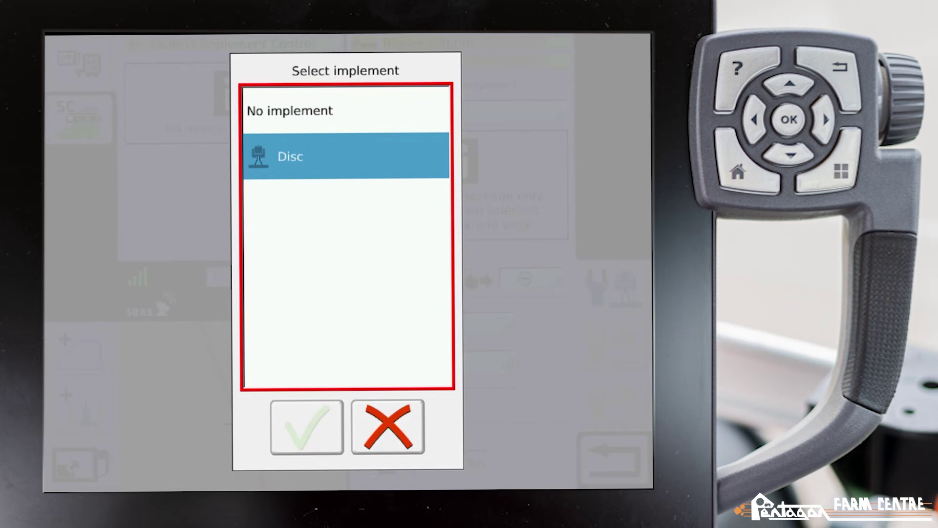
pyautogui.press('Return')
pyautogui.click(394, 279)
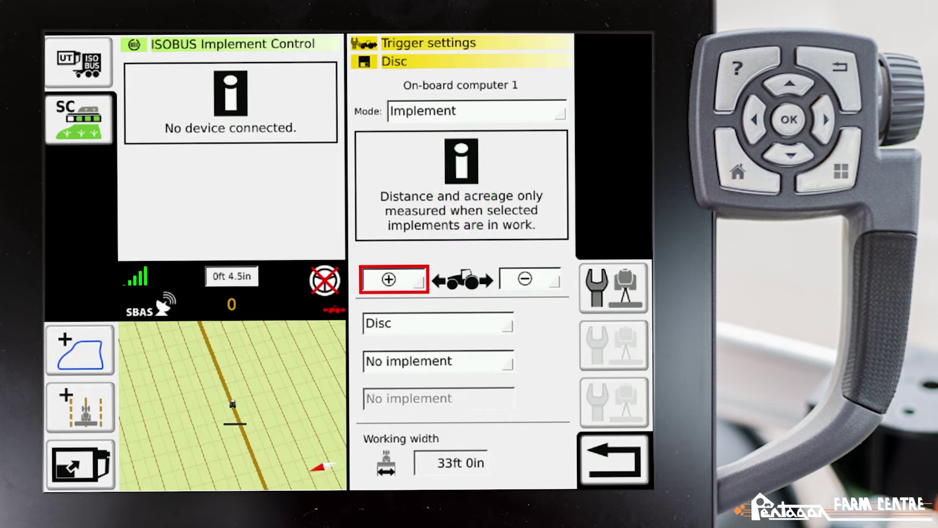
pyautogui.press('Right')
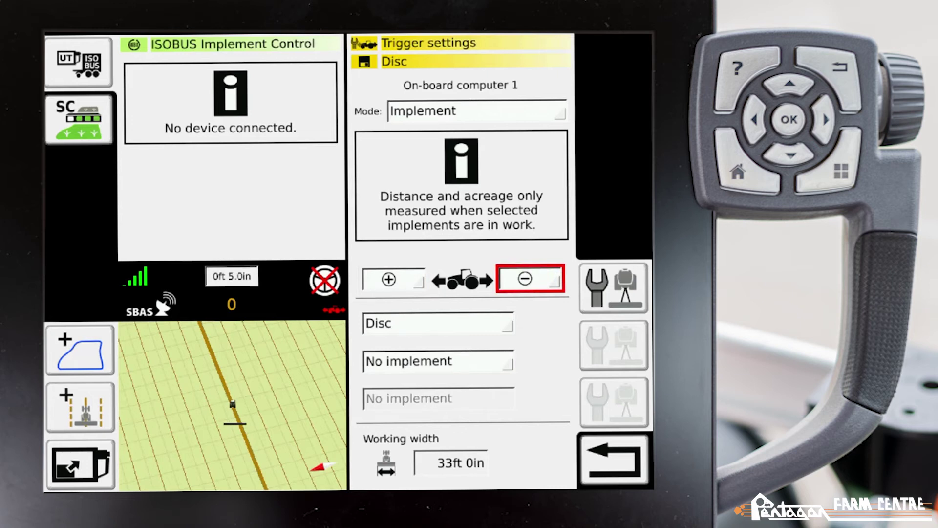
pyautogui.press('Return')
pyautogui.press('Up')
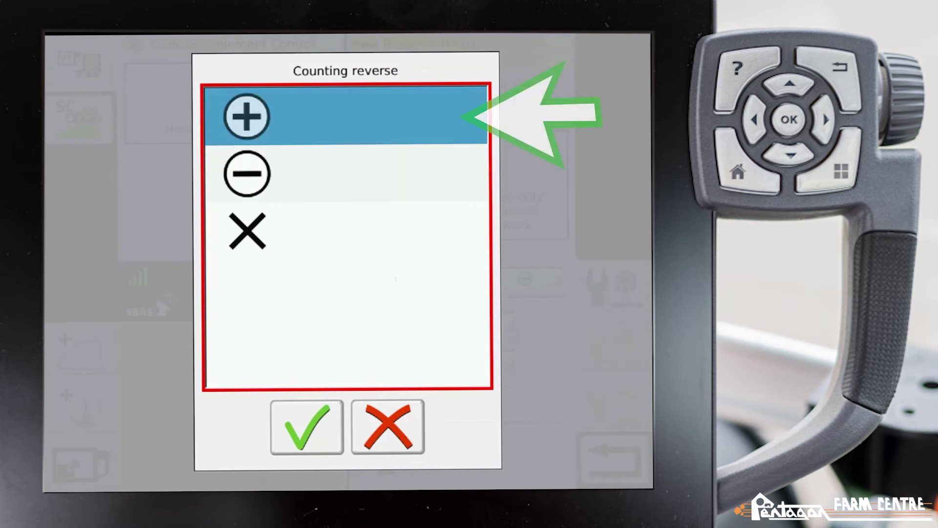
pyautogui.press('Return')
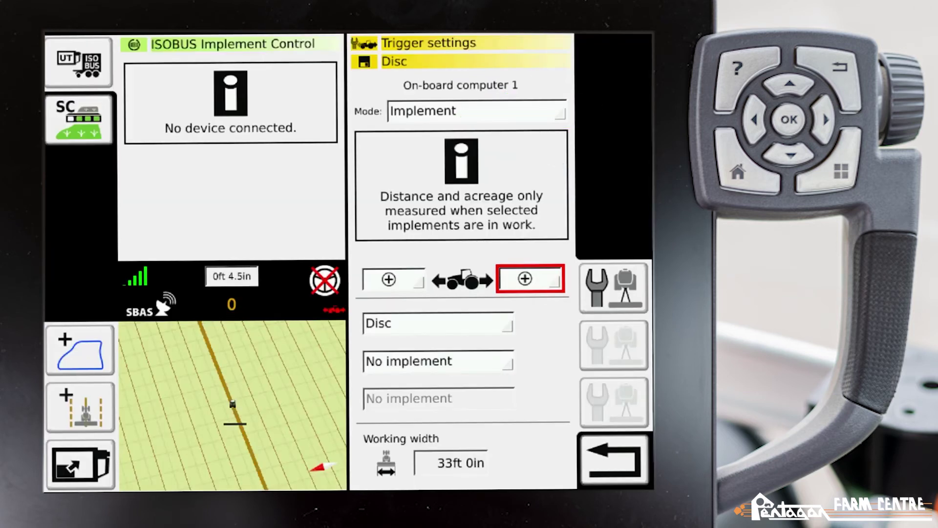
pyautogui.press('Right')
pyautogui.press('Down')
pyautogui.press('Return')
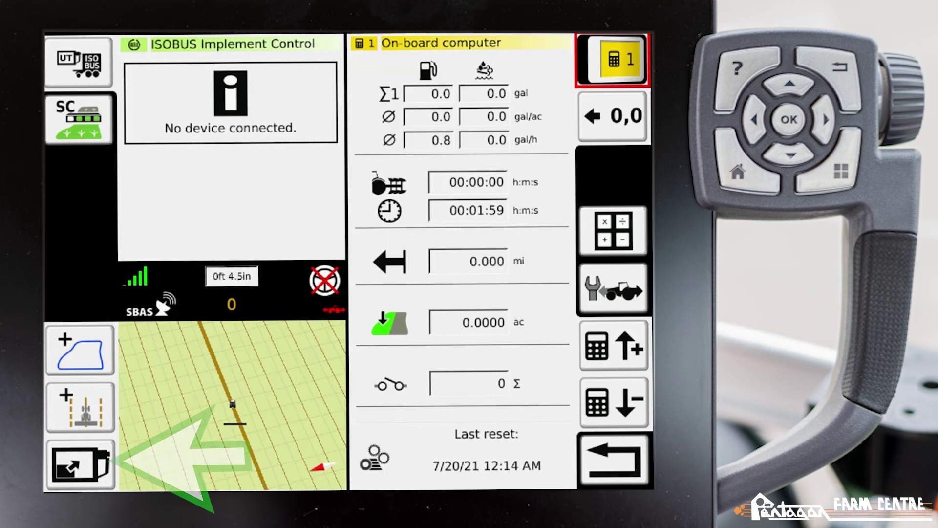
# Enlarge the field map to check the 0.09 ac worked area, then restore the split view
pyautogui.click(81, 465)
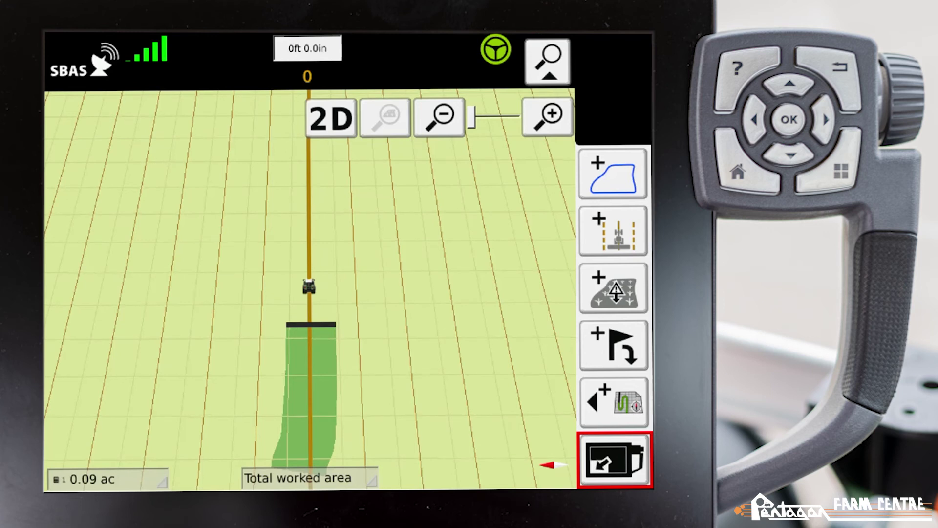
pyautogui.click(614, 460)
# Open the On-board computer page from the VarioDoc main menu and select computer 1
pyautogui.press('Return')
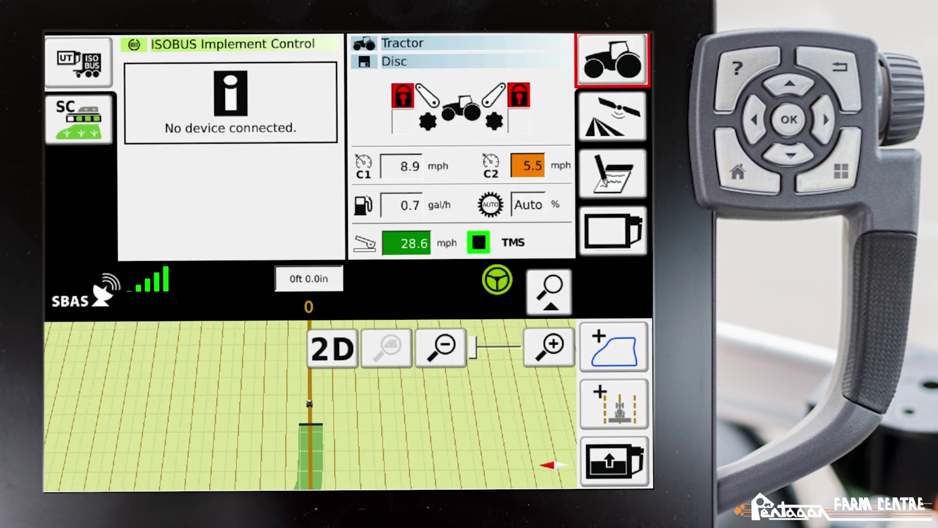
pyautogui.press('Down')
pyautogui.press('Down')
pyautogui.press('Return')
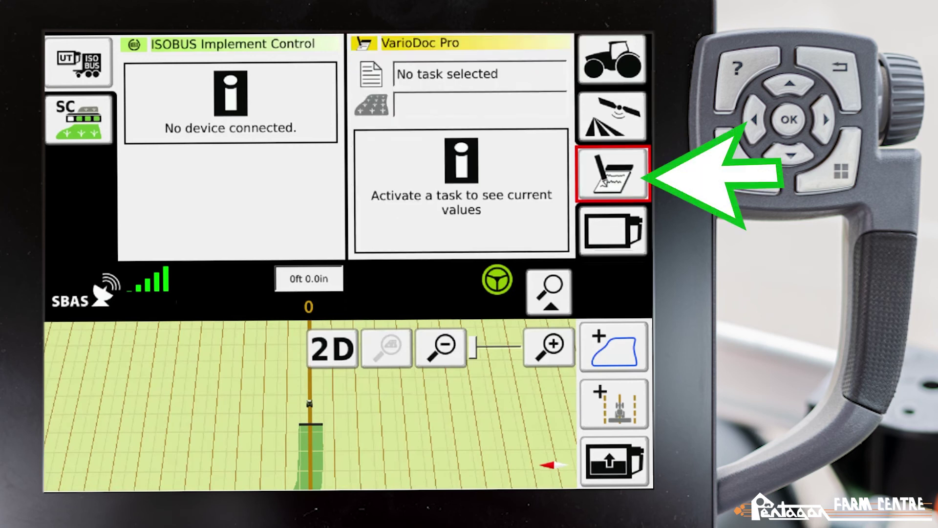
pyautogui.press('Return')
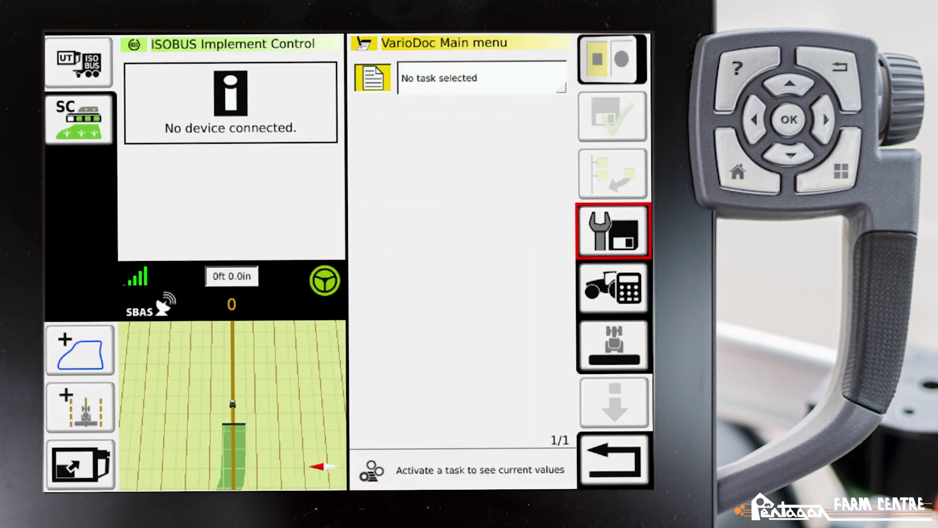
pyautogui.press('Down')
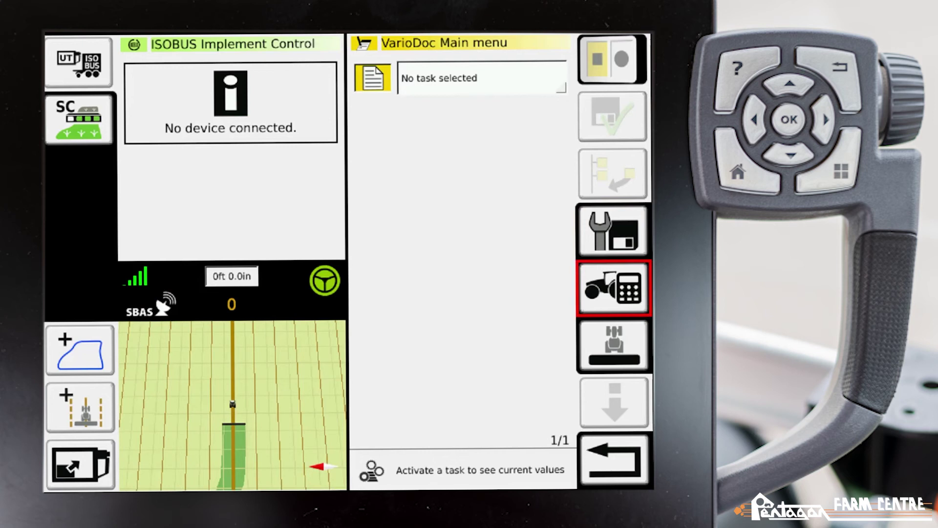
pyautogui.press('Return')
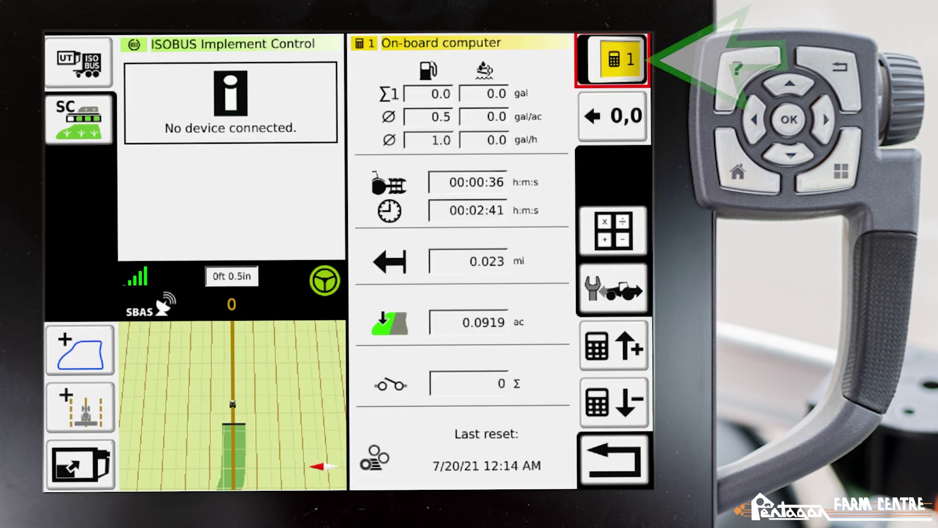
pyautogui.press('Return')
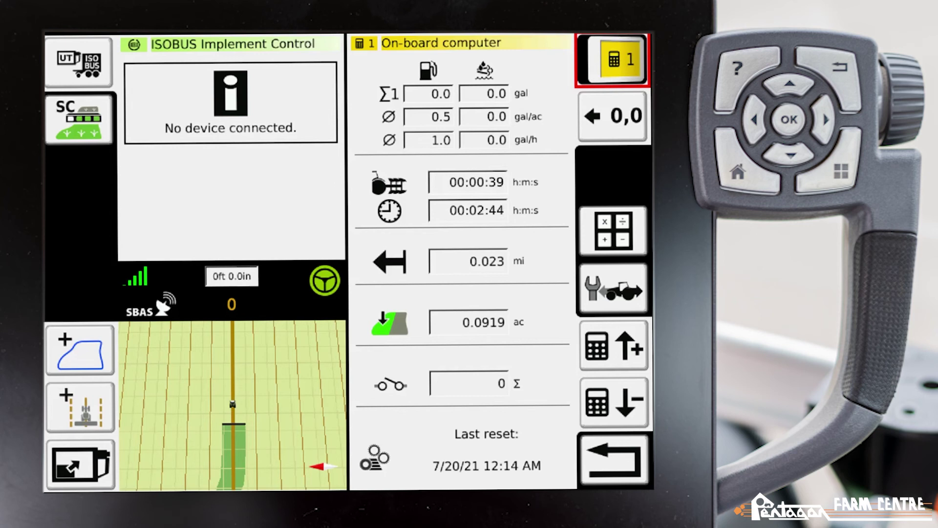
# Reset computer 1's area, distance and fuel totals to zero, then switch it off
pyautogui.click(613, 117)
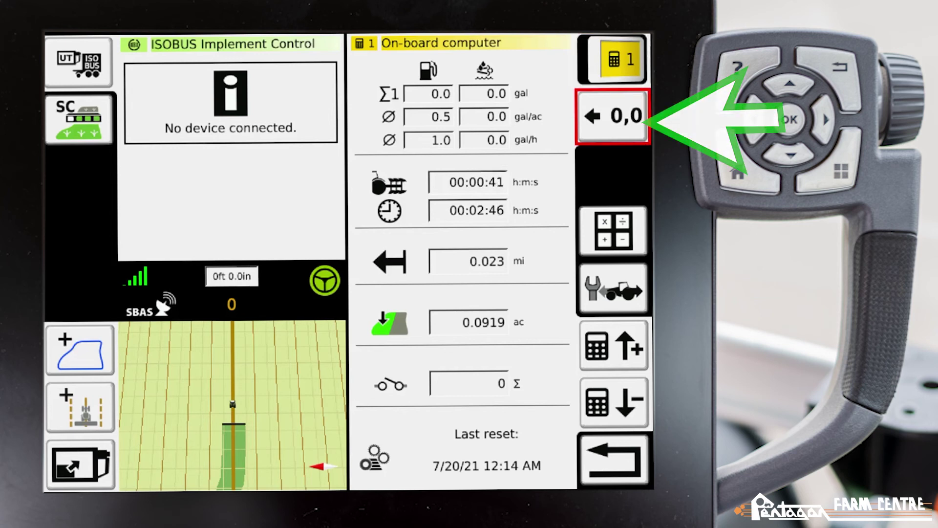
pyautogui.press('Return')
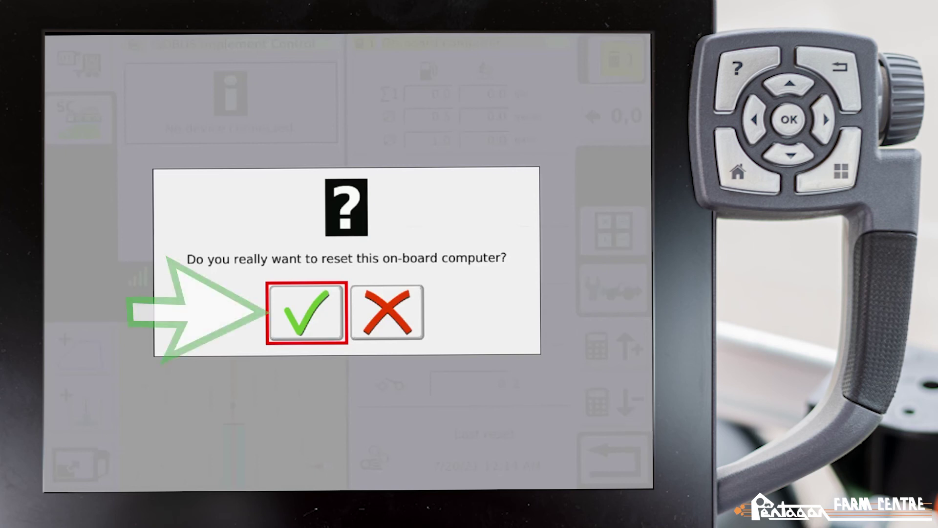
pyautogui.press('Return')
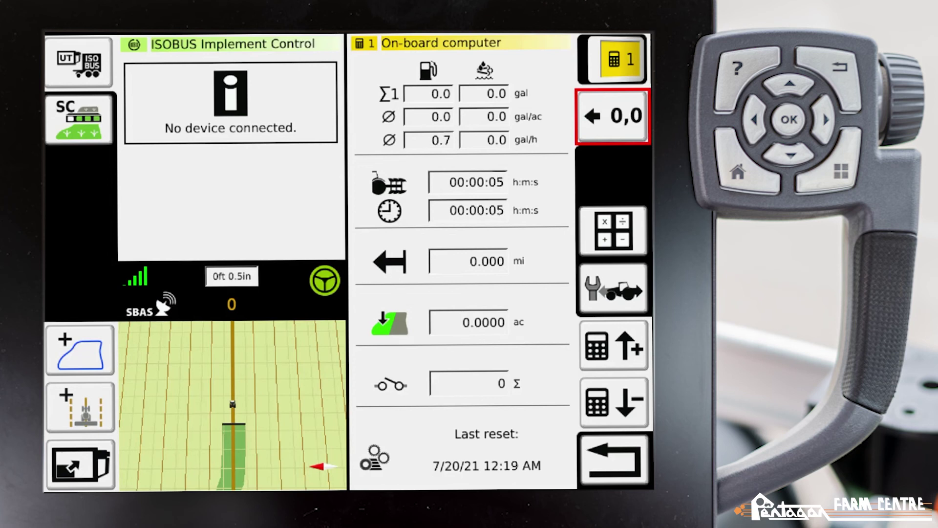
pyautogui.click(614, 59)
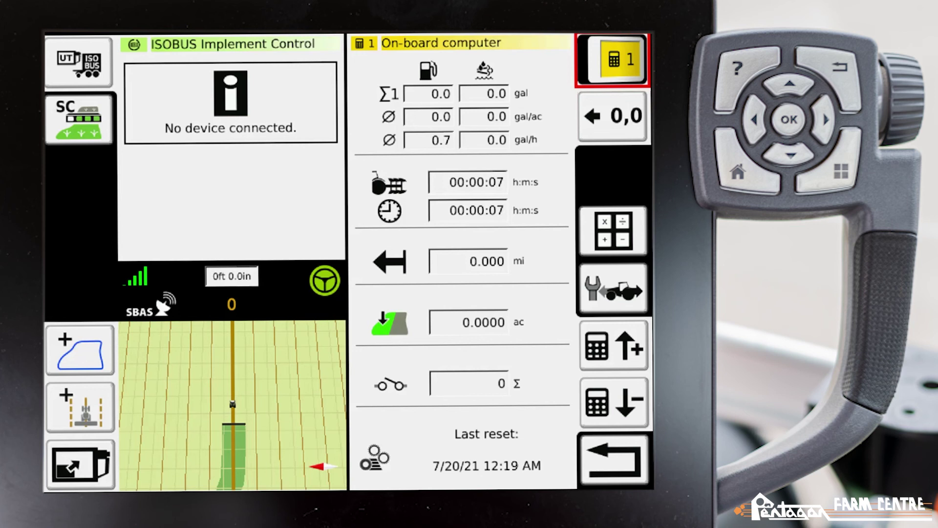
pyautogui.click(614, 60)
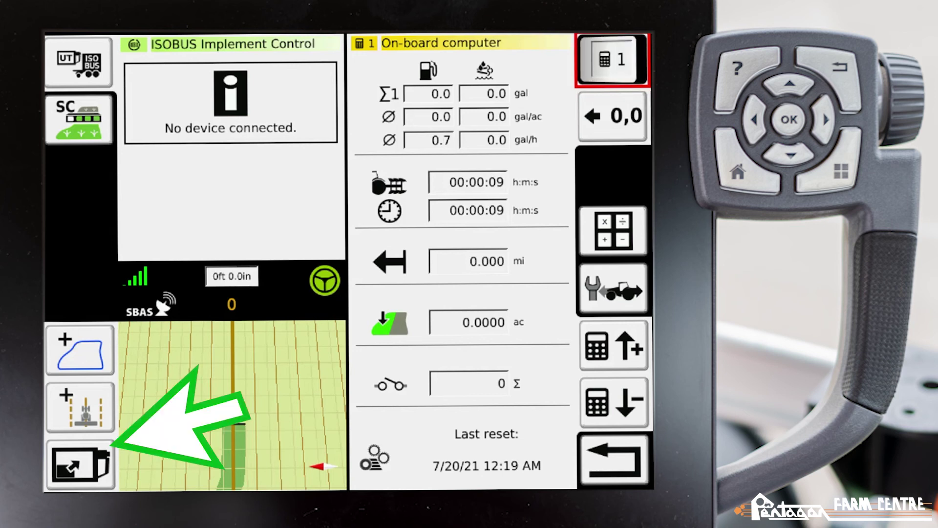
pyautogui.click(81, 464)
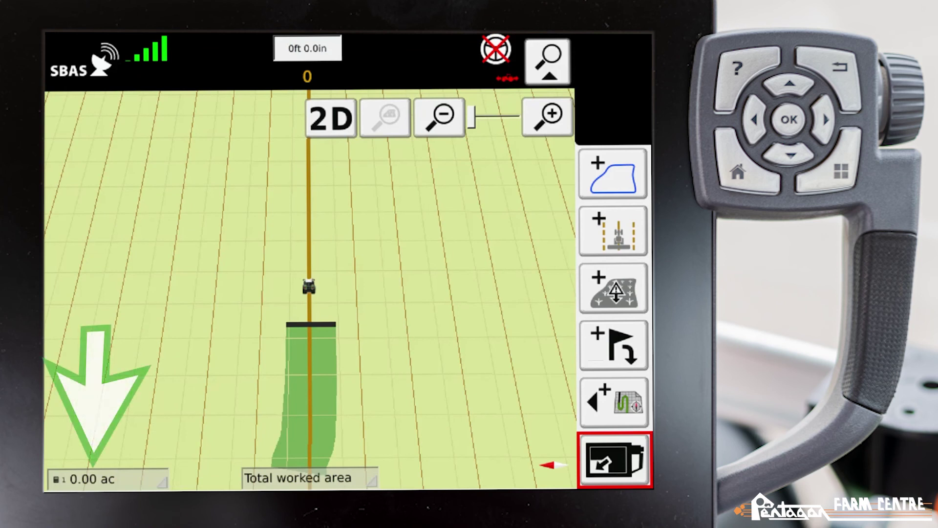
pyautogui.click(615, 460)
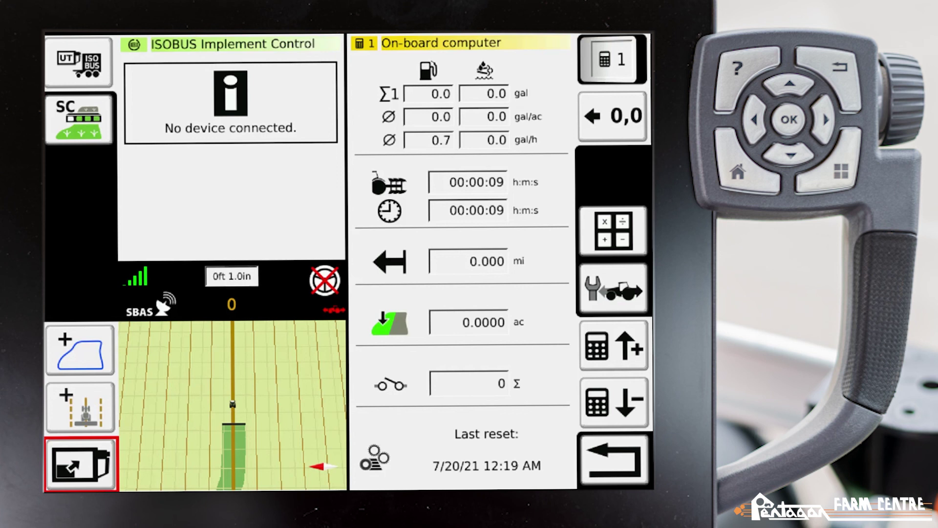
pyautogui.click(614, 459)
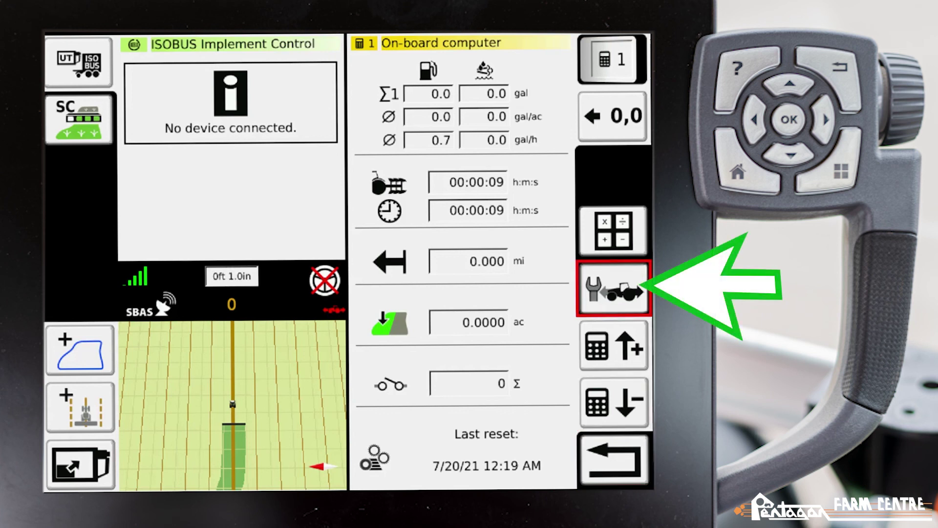
# Open computer 1's Trigger settings and bring up the Select implement list from the Disc field
pyautogui.press('Return')
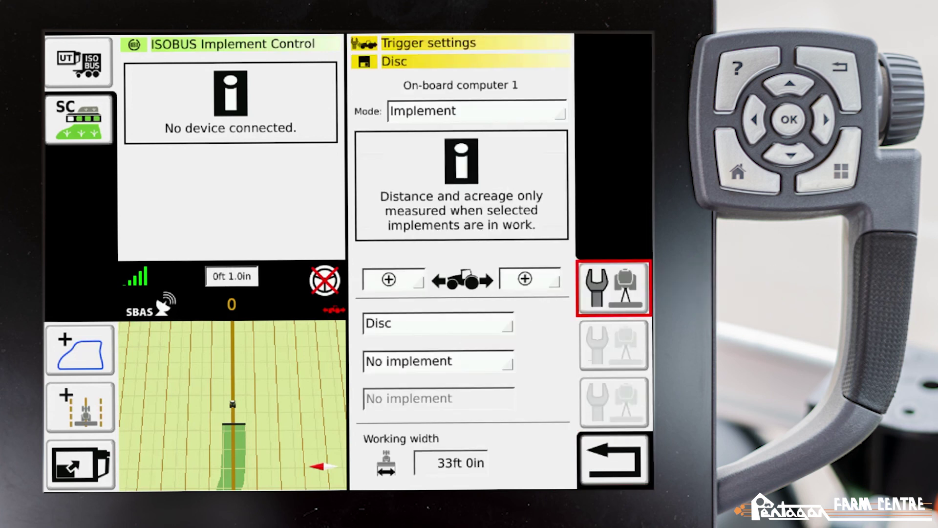
pyautogui.press('Left')
pyautogui.press('Down')
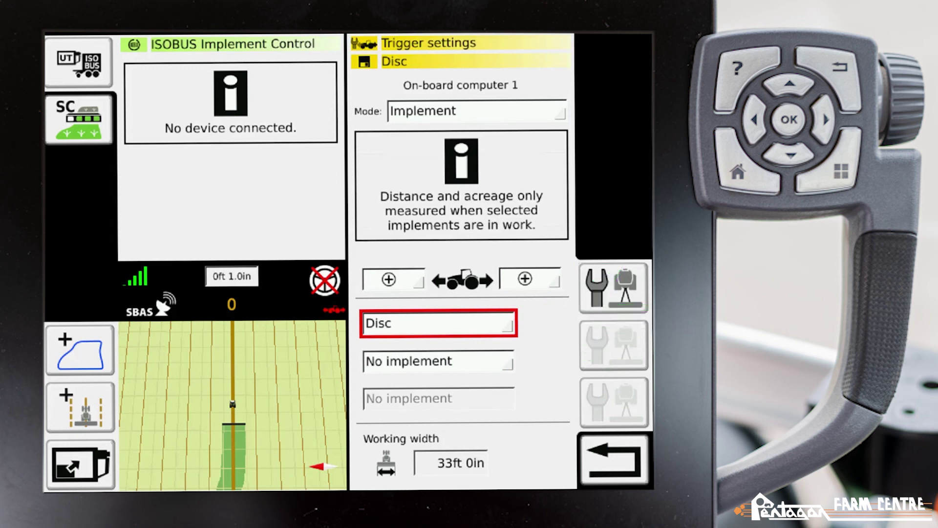
pyautogui.press('Return')
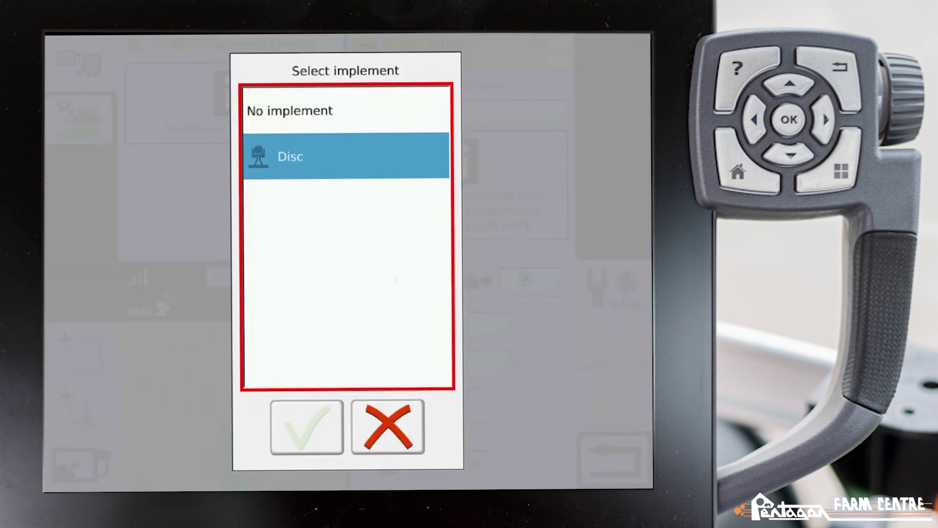